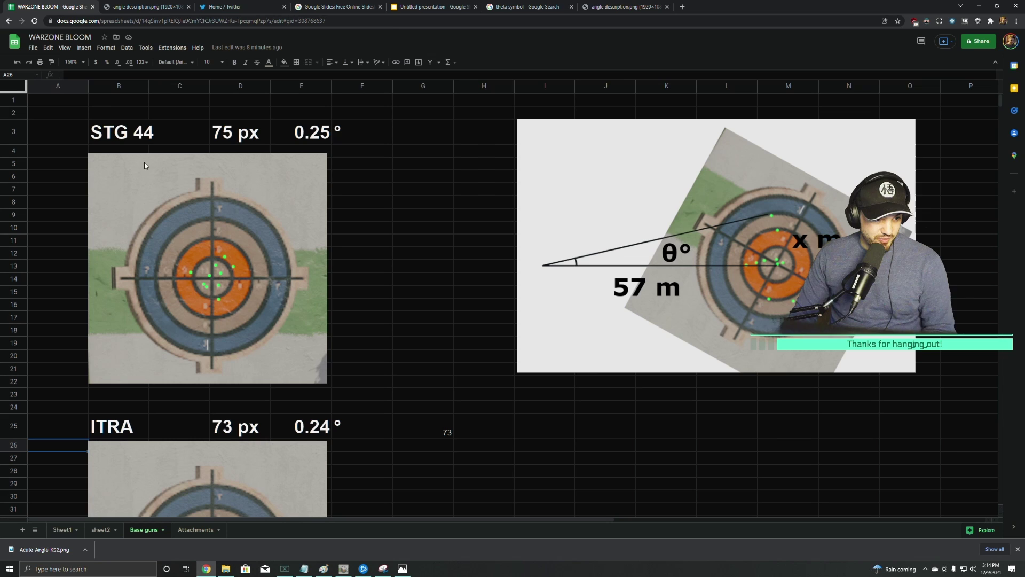
# Step: Examine the pixel spread, bloom angle and target image of the STG 44, ITRA, BAR and NZ 41 on the Base guns sheet
pyautogui.click(135, 139)
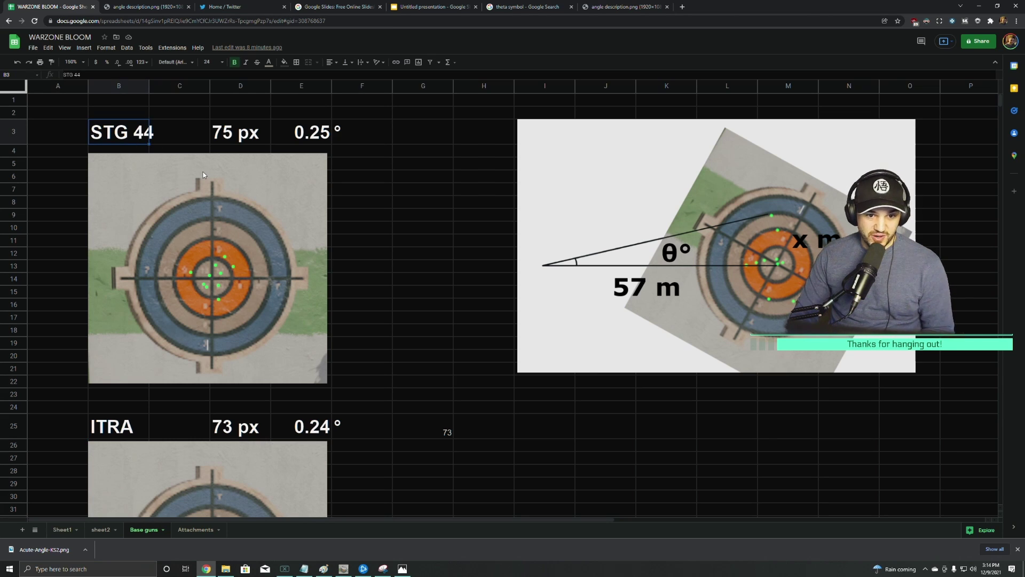
pyautogui.click(249, 139)
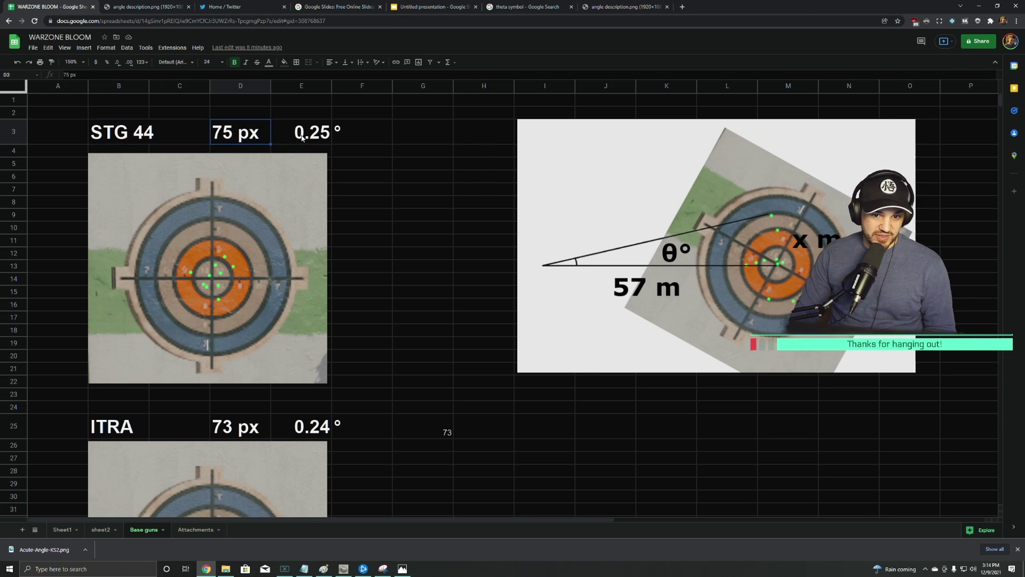
pyautogui.press('Right')
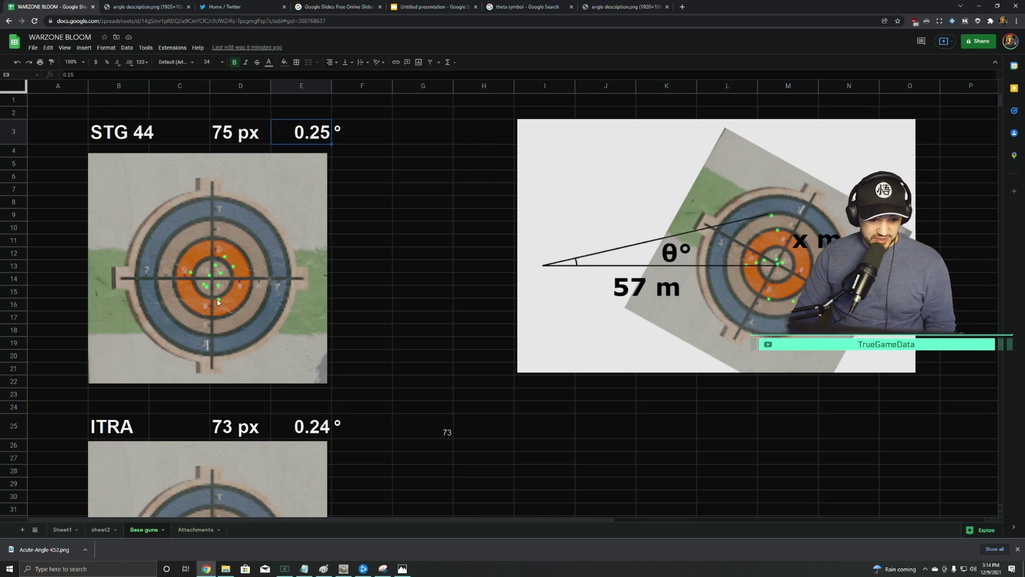
pyautogui.scroll(-5, 215, 293)
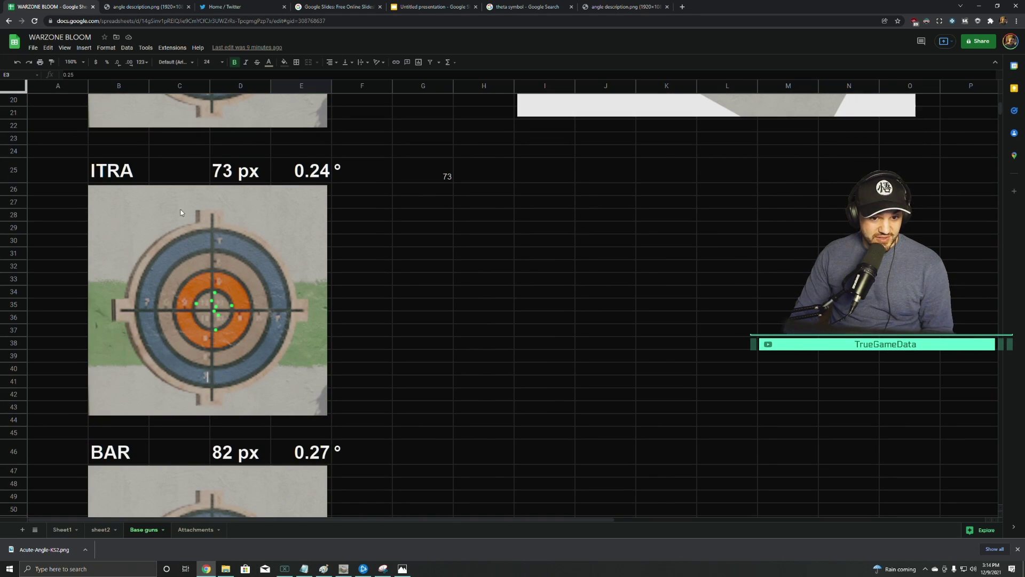
pyautogui.scroll(-2, 295, 221)
pyautogui.scroll(1, 225, 255)
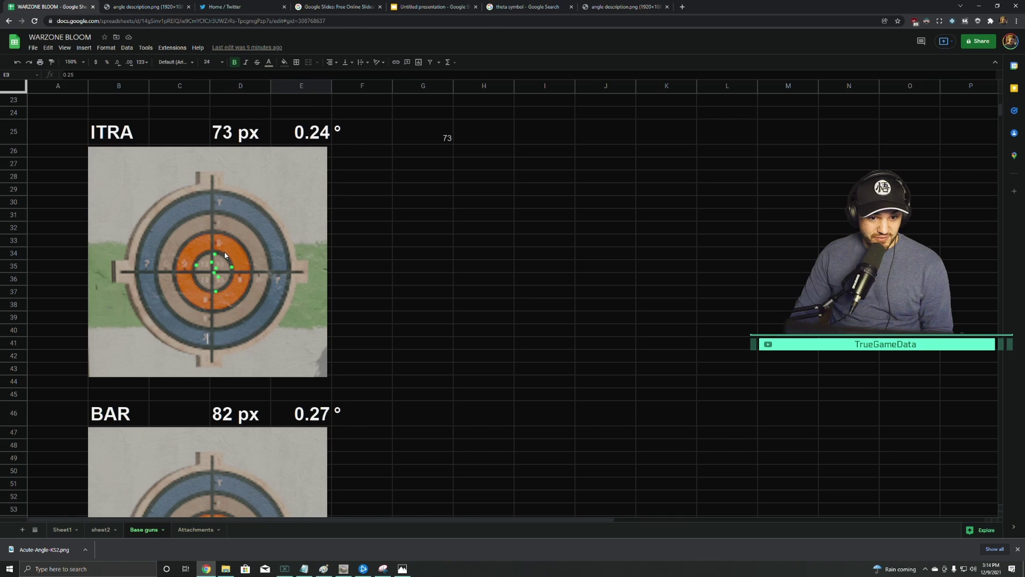
pyautogui.scroll(-3, 208, 288)
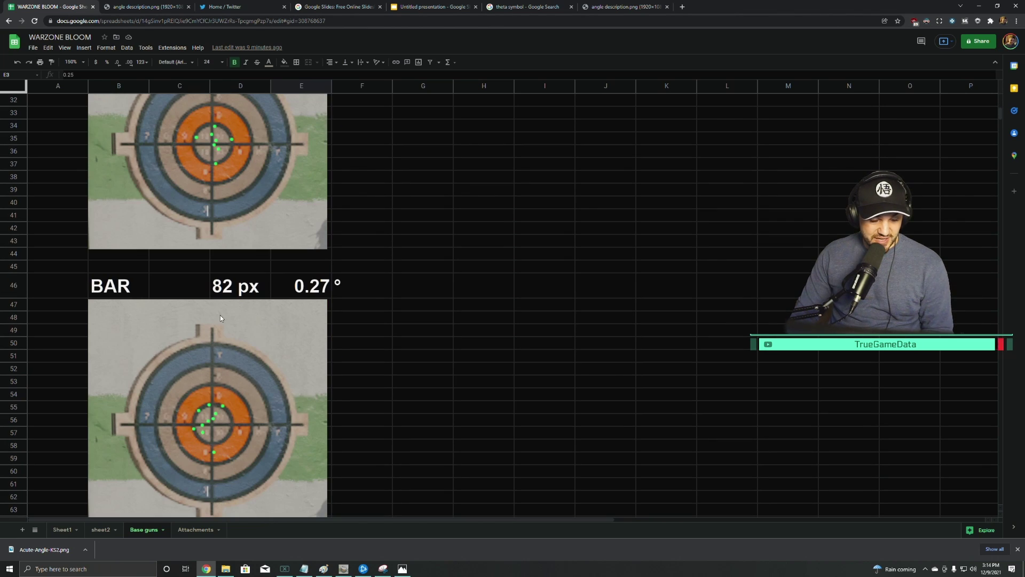
pyautogui.scroll(-2, 220, 318)
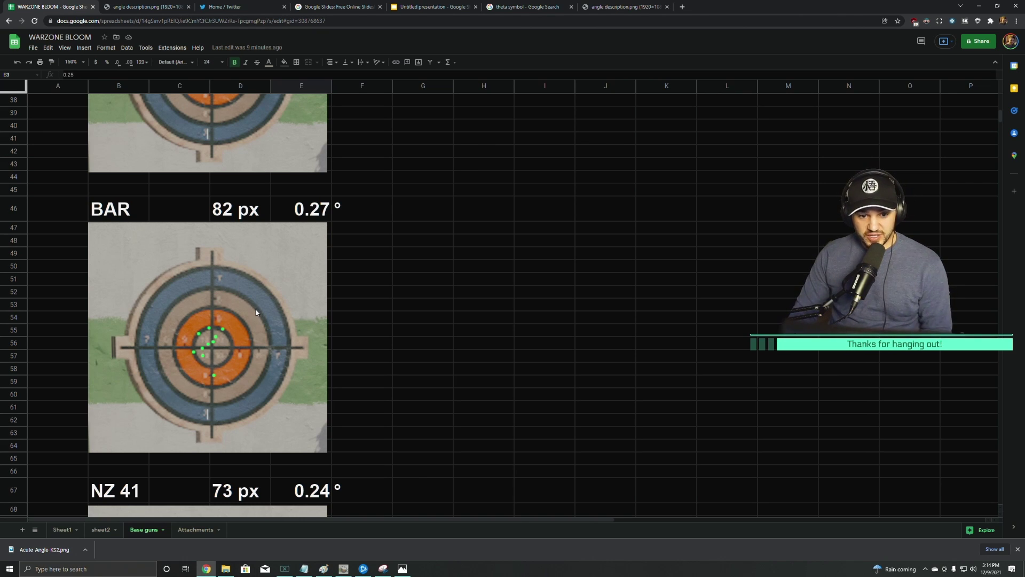
pyautogui.scroll(-3, 236, 329)
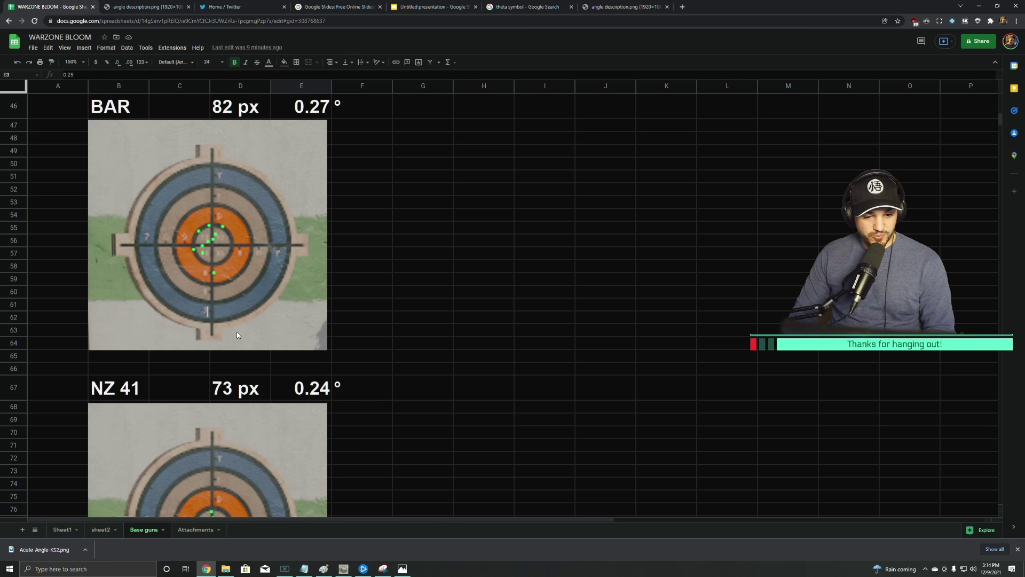
pyautogui.scroll(-3, 241, 330)
pyautogui.scroll(-3, 221, 349)
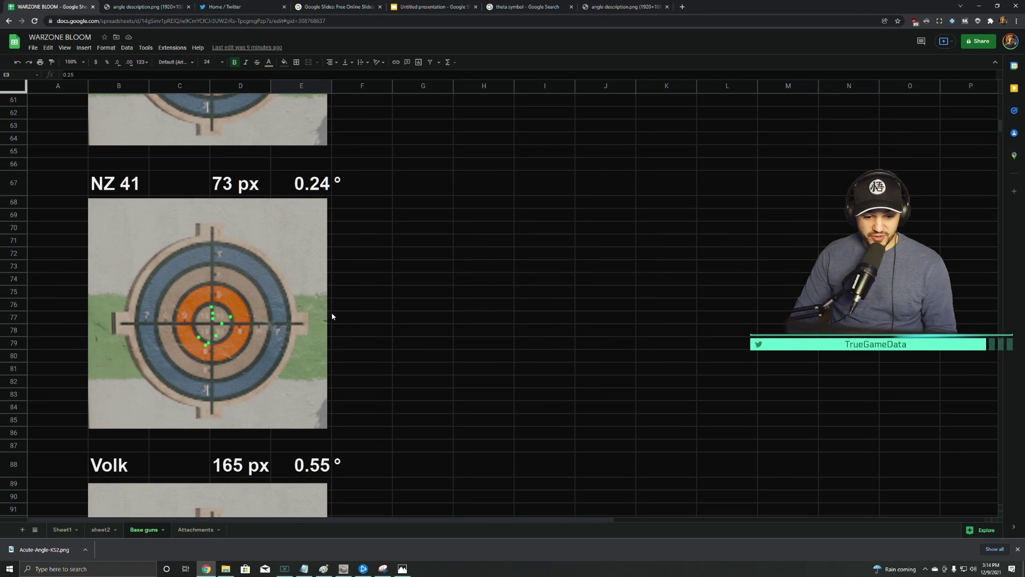
# Step: Review the shot spread and bloom angle entries for the Volk, Automaton, AS 44 and M1928
pyautogui.scroll(-5, 331, 312)
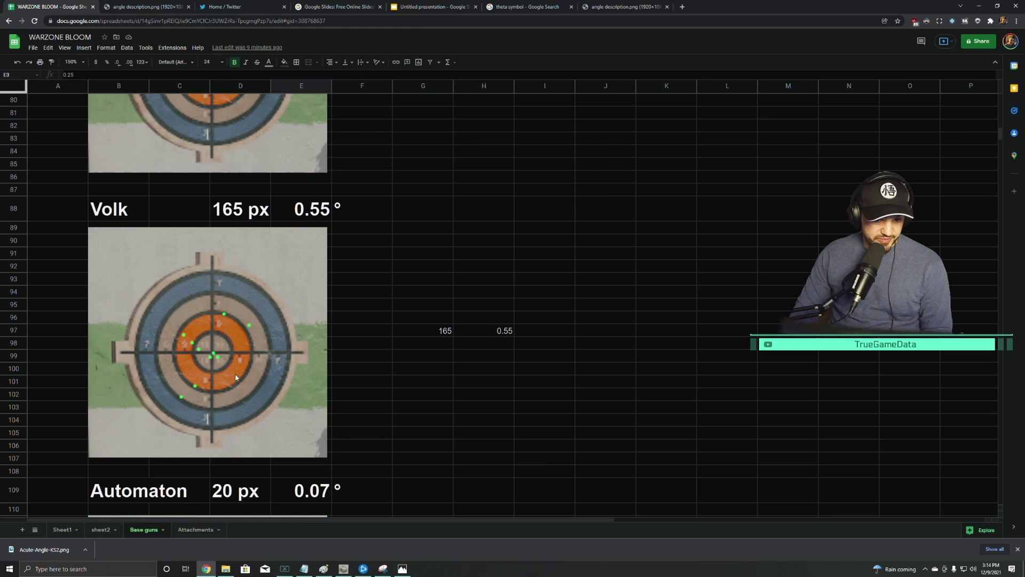
pyautogui.scroll(-6, 261, 377)
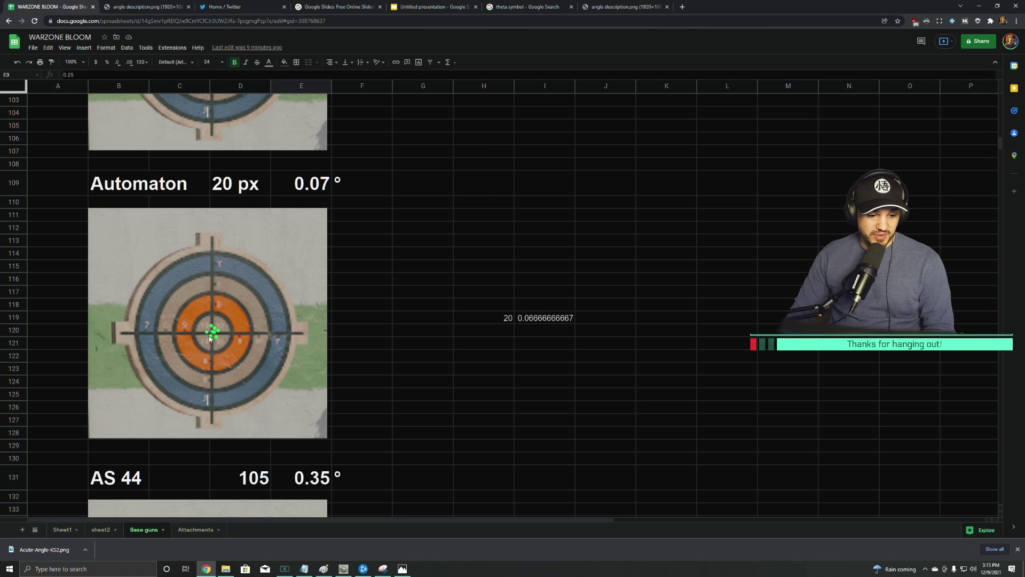
pyautogui.scroll(-5, 209, 335)
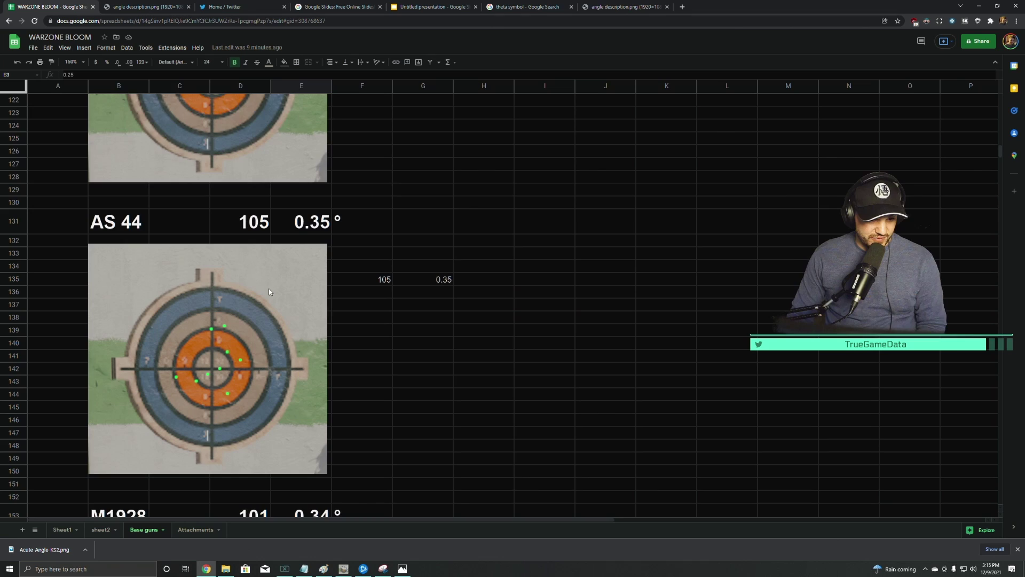
pyautogui.scroll(-4, 269, 292)
pyautogui.scroll(-1, 302, 323)
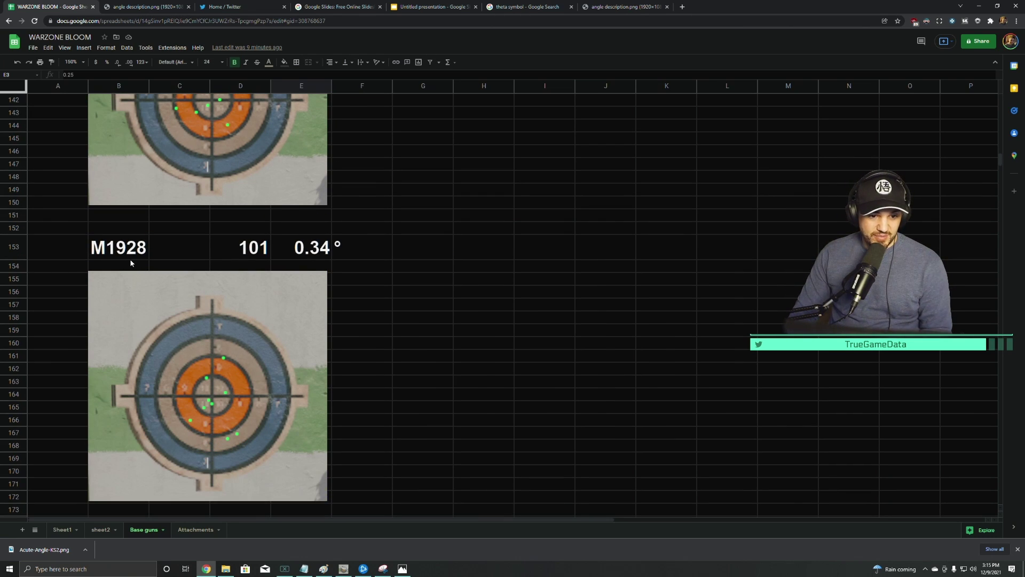
pyautogui.scroll(5, 144, 288)
pyautogui.scroll(-6, 168, 342)
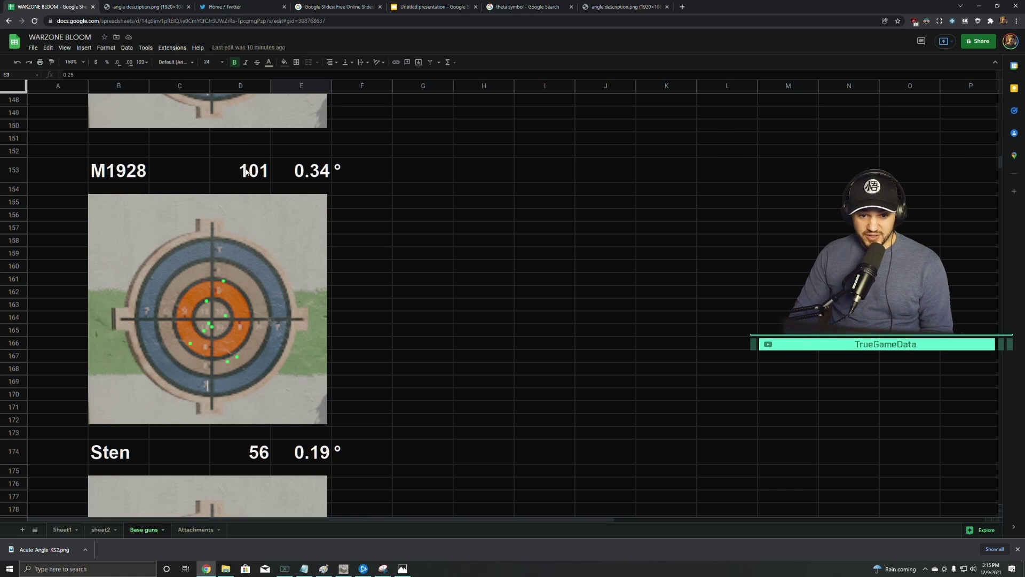
# Step: Compare the bloom entries of the Sten, MP 40 and Owen, and inspect the PPSh (VG) pixel value and angle formula
pyautogui.scroll(-3, 311, 195)
pyautogui.scroll(-2, 308, 269)
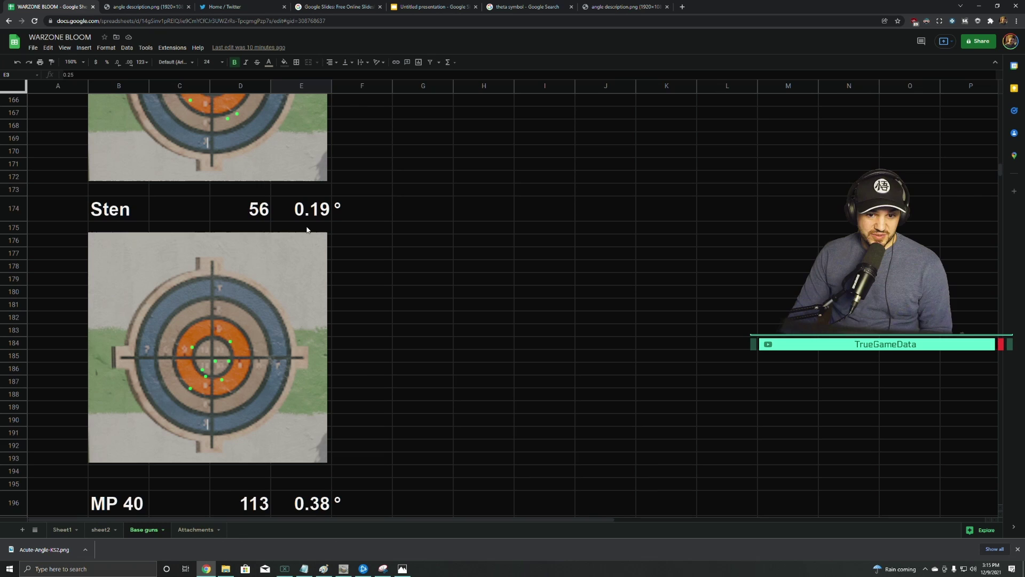
pyautogui.scroll(-2, 315, 245)
pyautogui.scroll(-4, 316, 245)
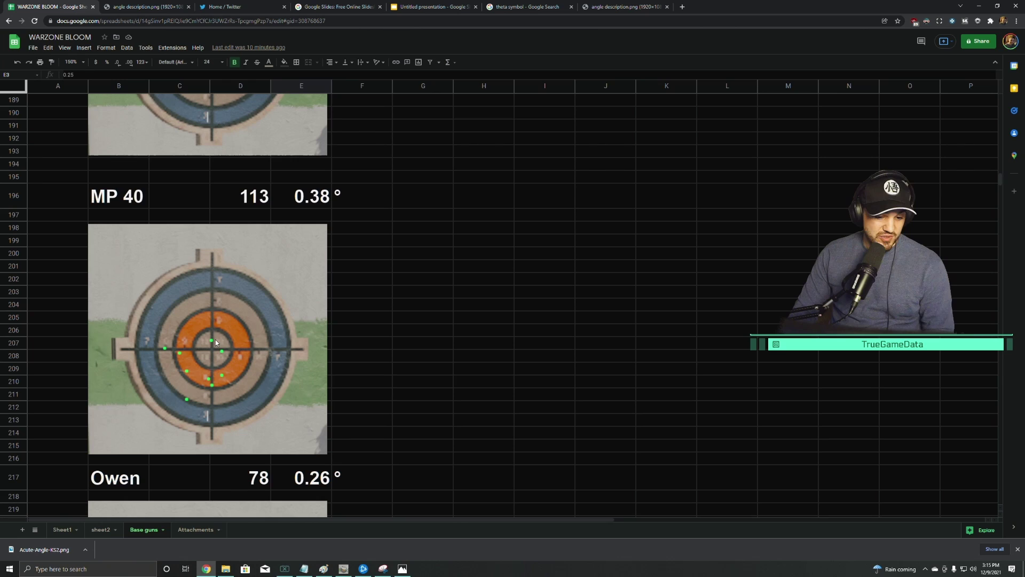
pyautogui.scroll(-6, 215, 338)
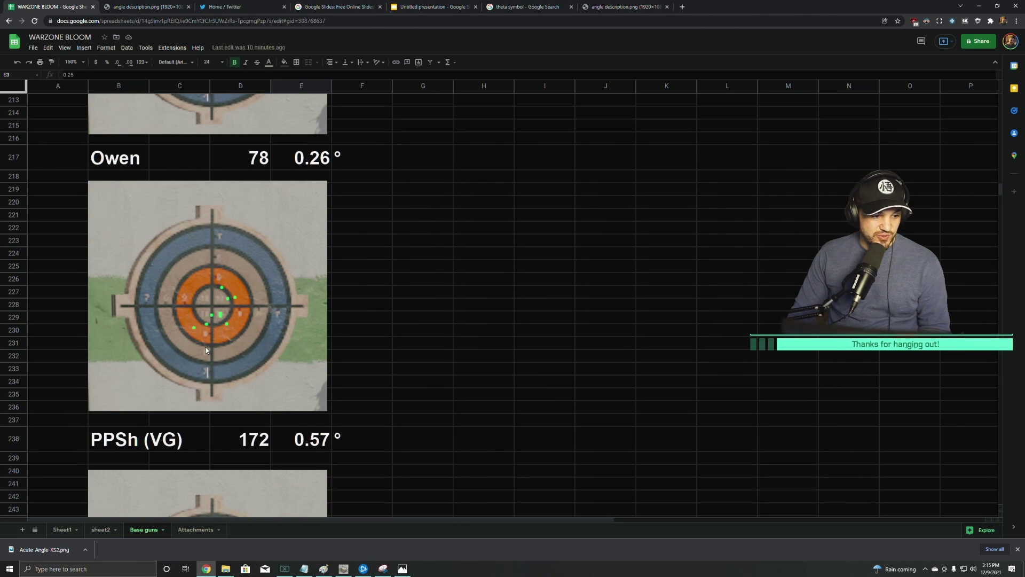
pyautogui.scroll(-4, 212, 355)
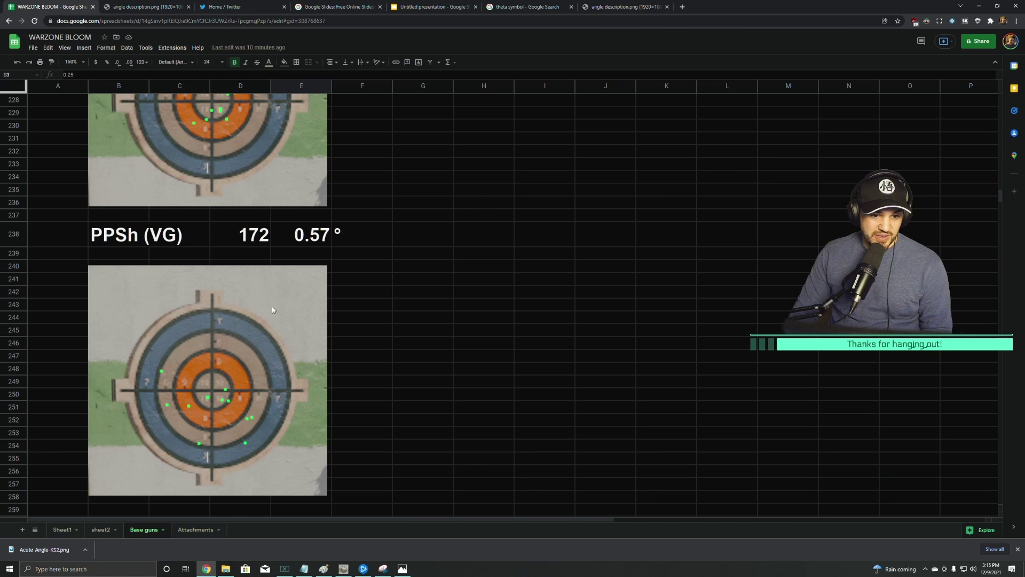
pyautogui.scroll(-1, 181, 351)
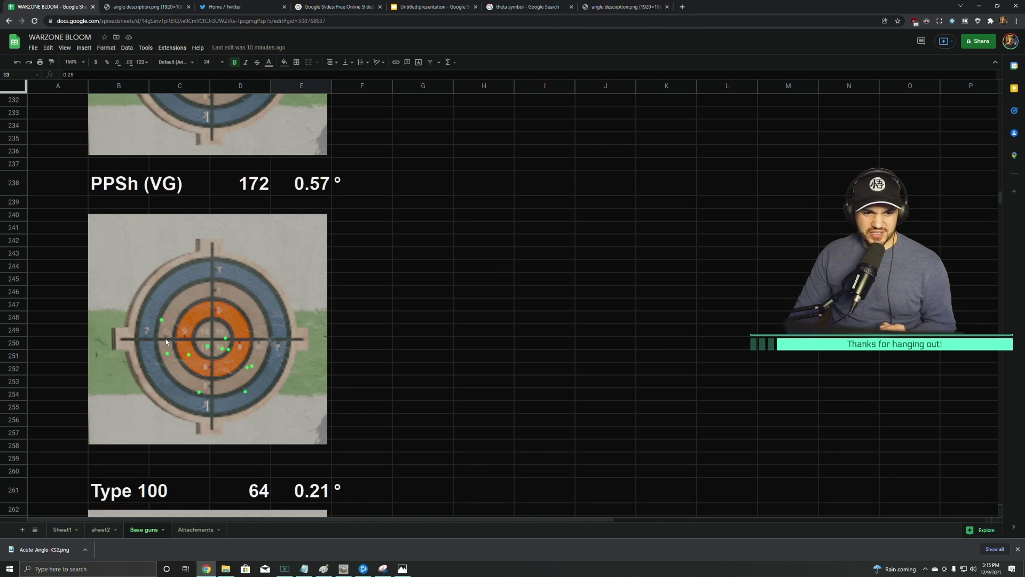
pyautogui.click(255, 188)
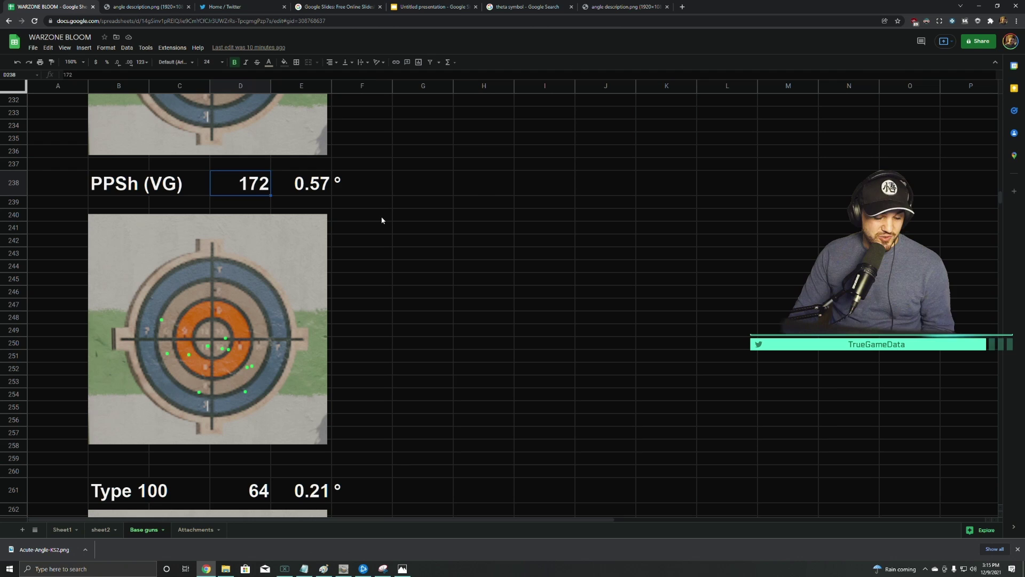
pyautogui.click(328, 191)
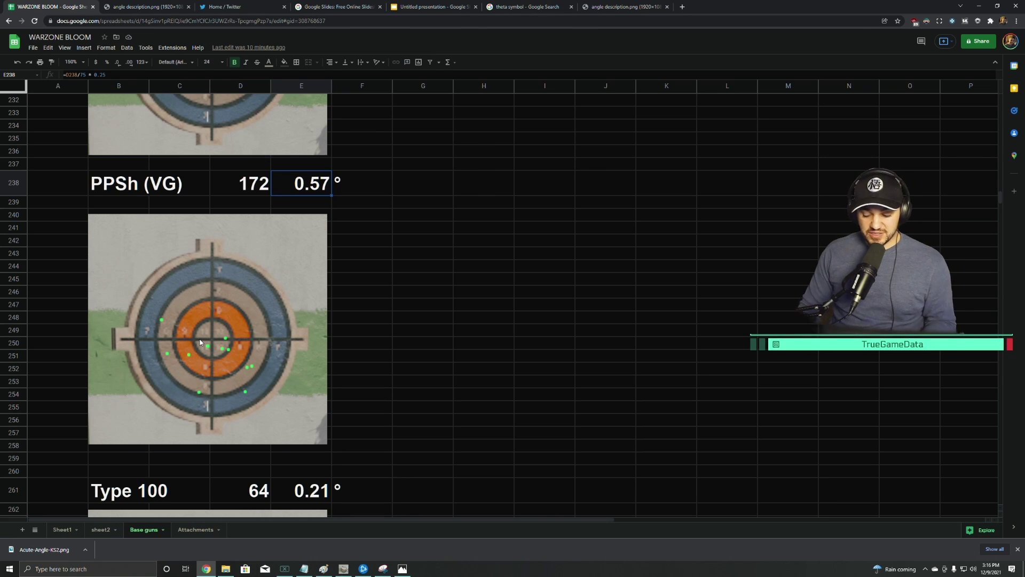
# Step: Look over the target images and bloom angles of the Type 100, MG 42, DP27 and Bren
pyautogui.scroll(-6, 211, 336)
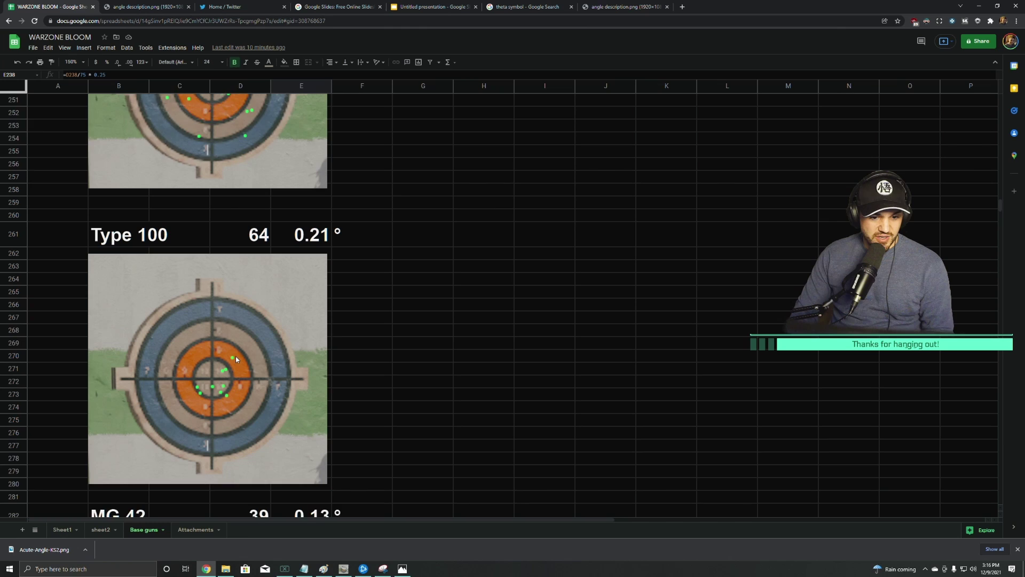
pyautogui.scroll(-1, 246, 347)
pyautogui.scroll(1, 216, 318)
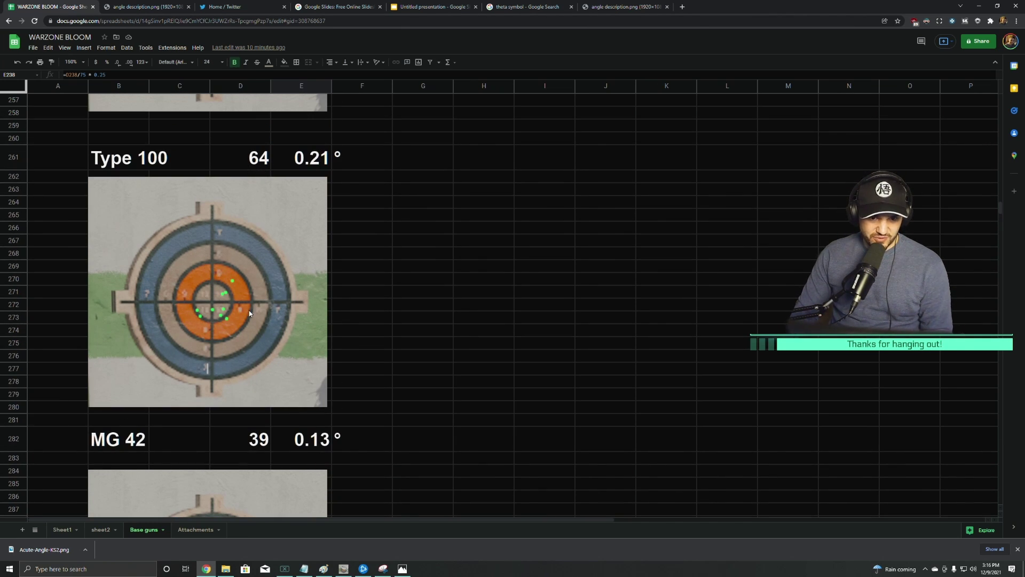
pyautogui.scroll(-2, 170, 323)
pyautogui.scroll(-3, 172, 317)
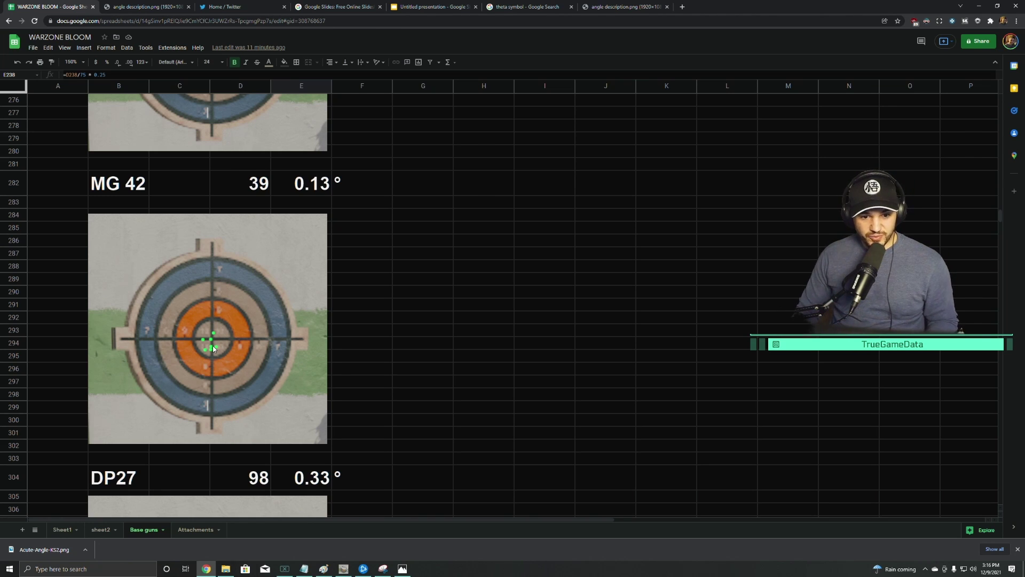
pyautogui.scroll(-5, 230, 352)
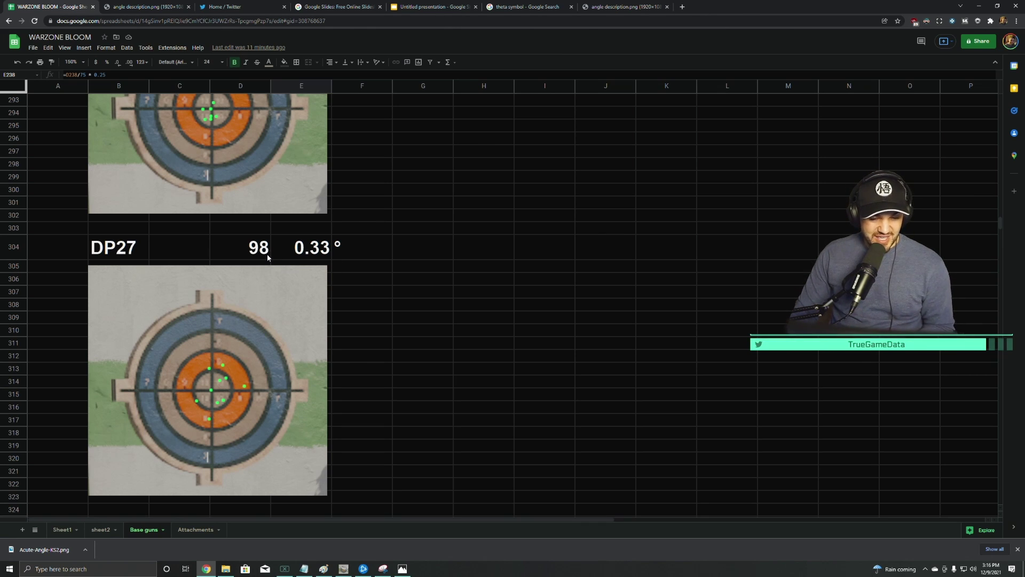
pyautogui.scroll(-5, 251, 315)
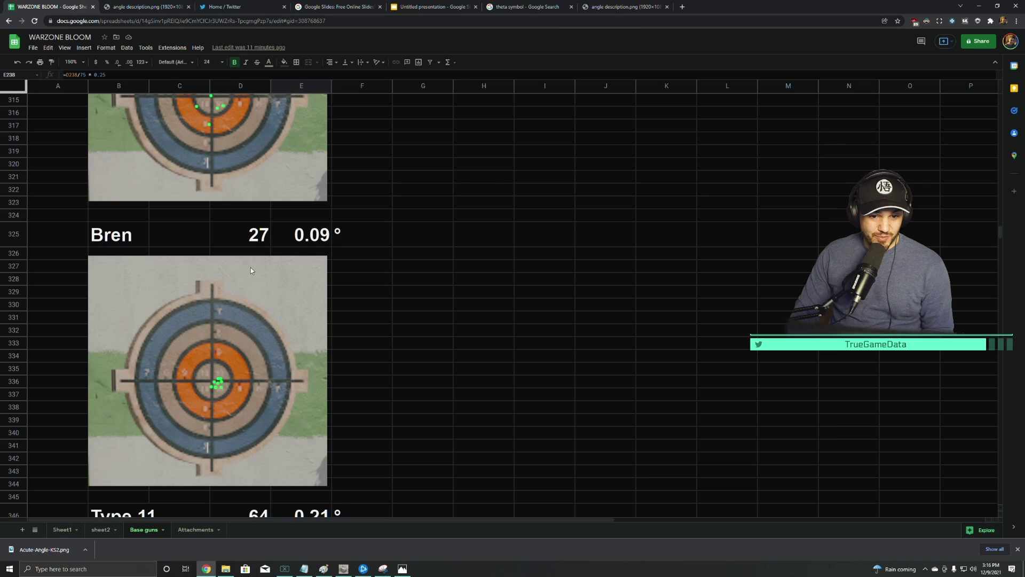
pyautogui.scroll(-1, 240, 320)
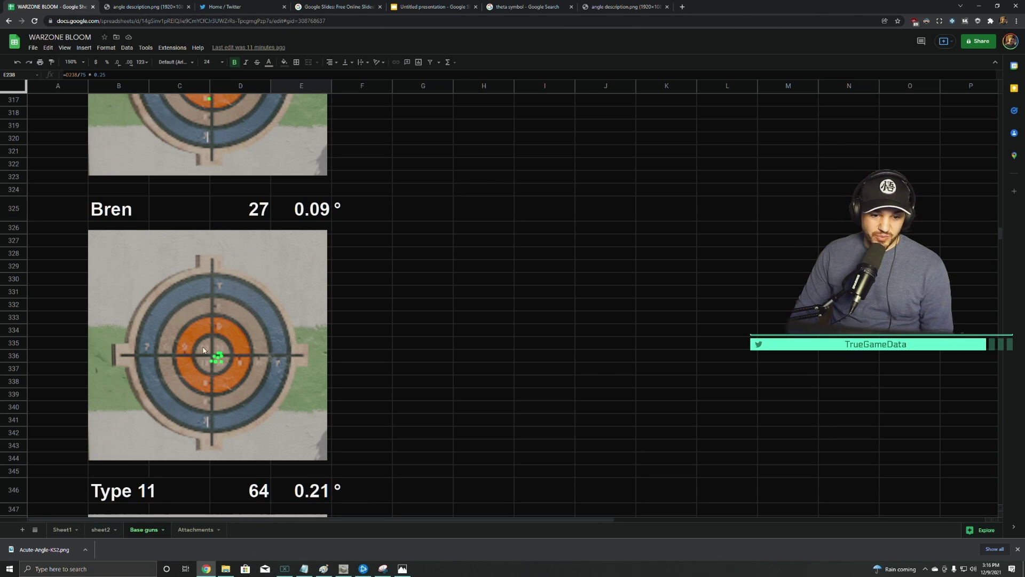
pyautogui.scroll(-2, 229, 374)
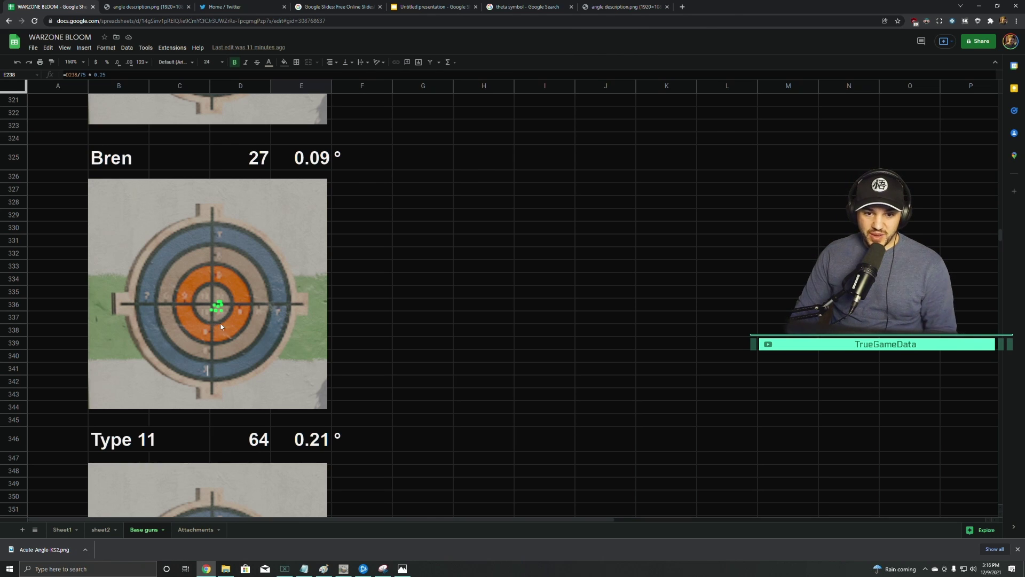
# Step: Check the shot groupings and bloom angles of the Type 11, SVT and Gewehr
pyautogui.scroll(-5, 221, 326)
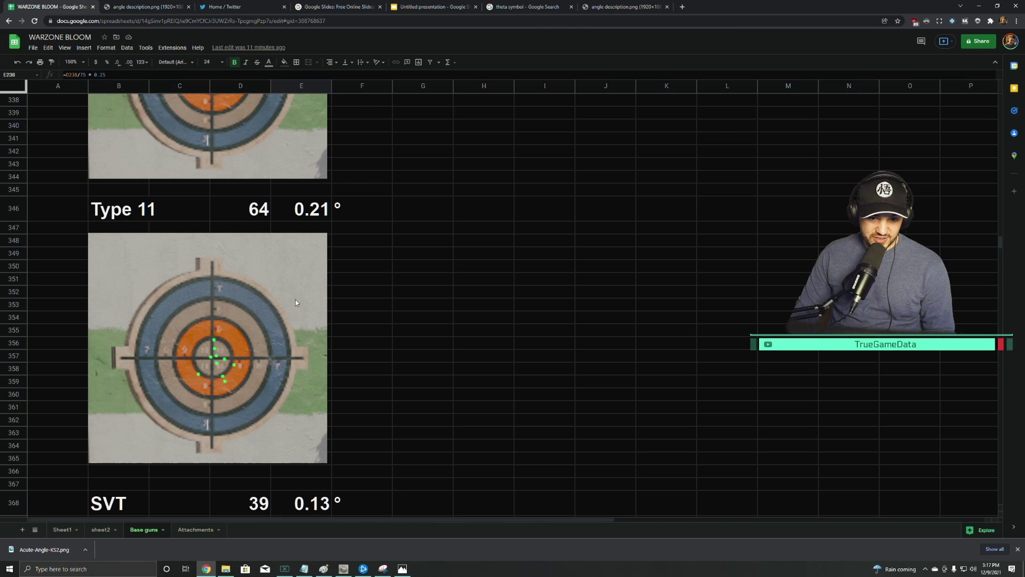
pyautogui.scroll(-5, 357, 320)
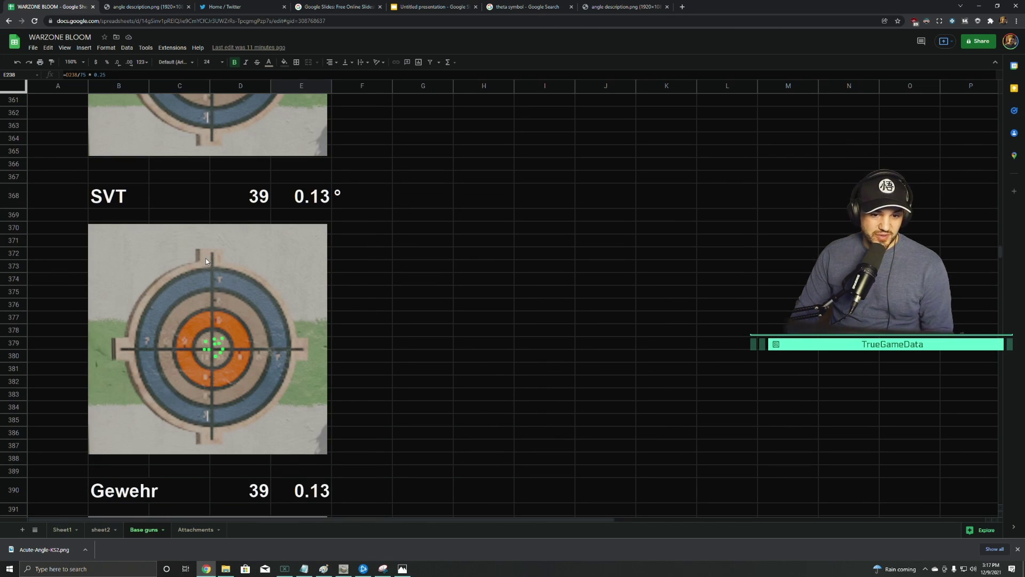
pyautogui.scroll(-1, 207, 259)
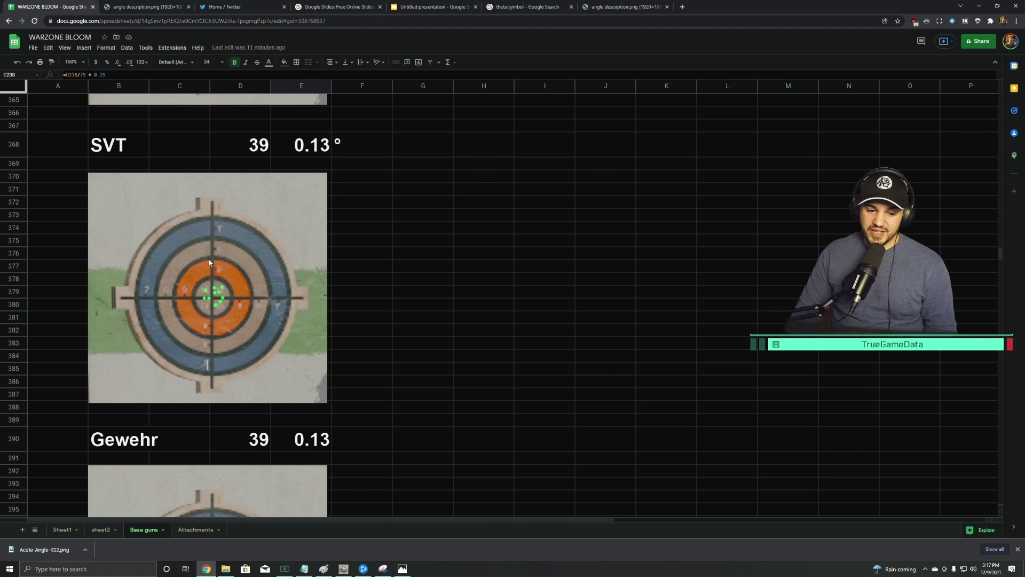
pyautogui.scroll(-2, 220, 304)
pyautogui.scroll(3, 220, 304)
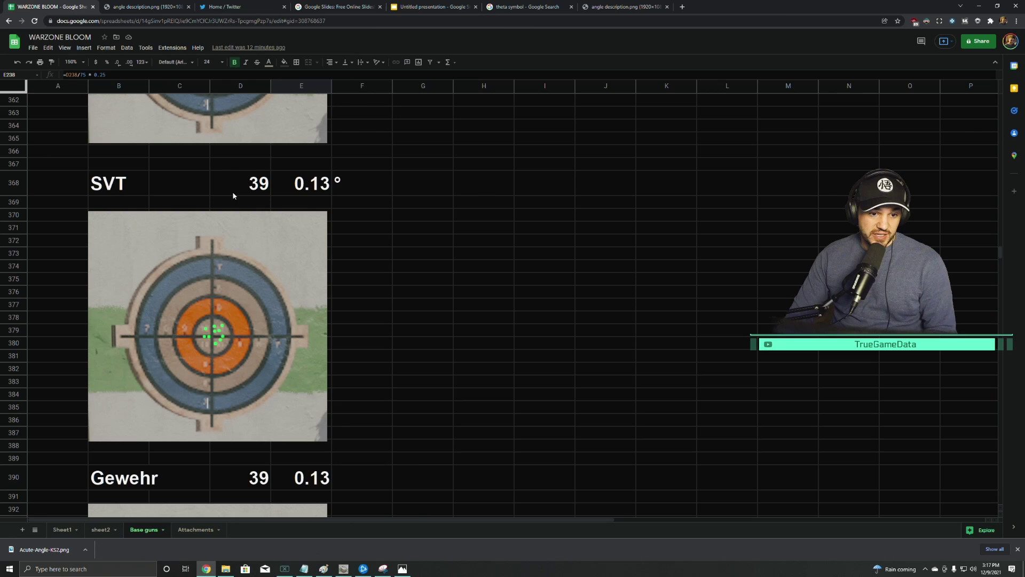
pyautogui.scroll(-1, 233, 214)
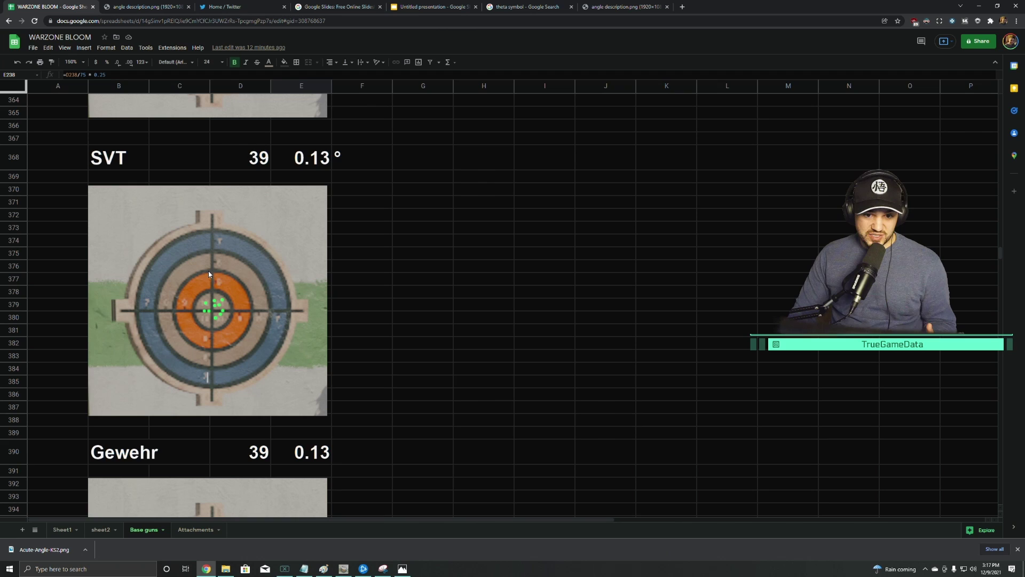
pyautogui.scroll(-5, 198, 293)
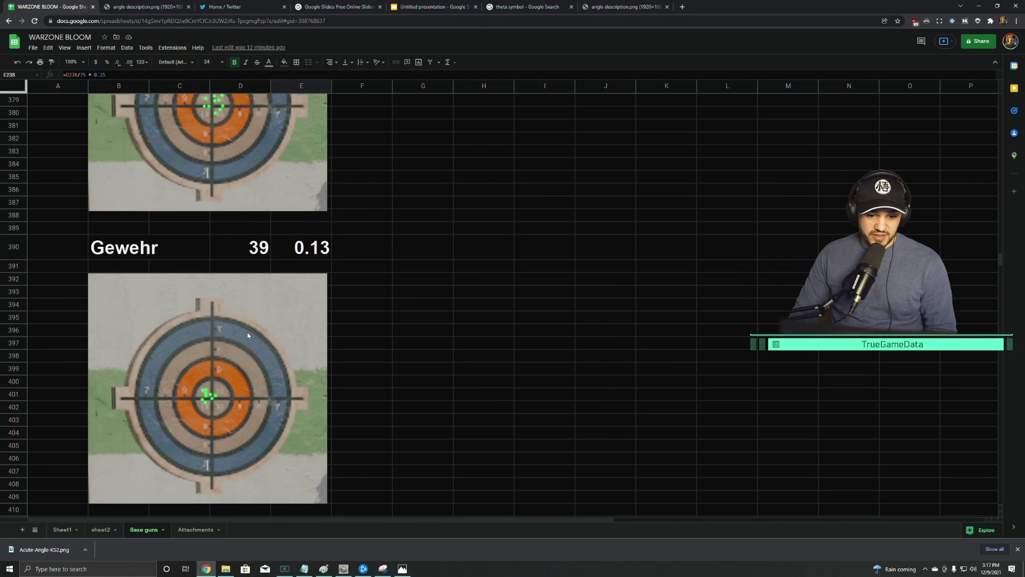
pyautogui.scroll(3, 219, 320)
pyautogui.scroll(-5, 224, 304)
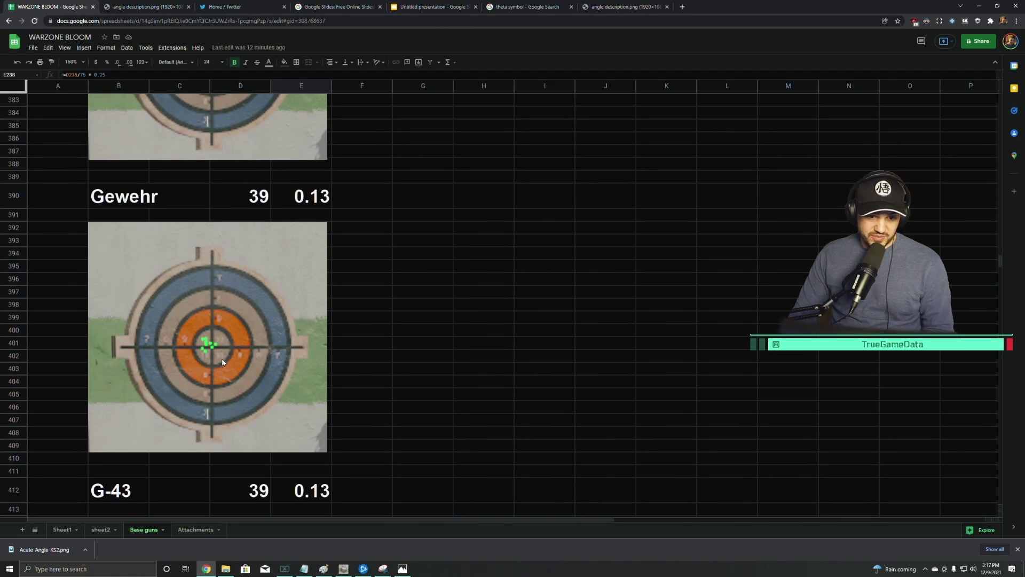
# Step: Compare the Gewehr's spread value, bloom angle and shot grouping with the neighbouring rifle entries, ending at the G-43
pyautogui.moveTo(239, 202); pyautogui.dragTo(305, 202)
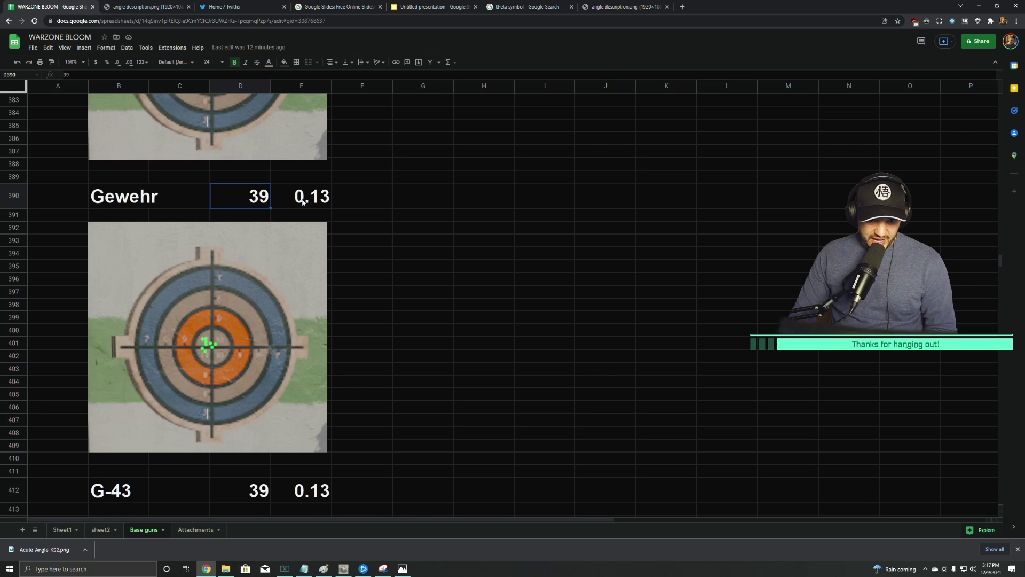
pyautogui.scroll(8, 320, 240)
pyautogui.scroll(-5, 348, 324)
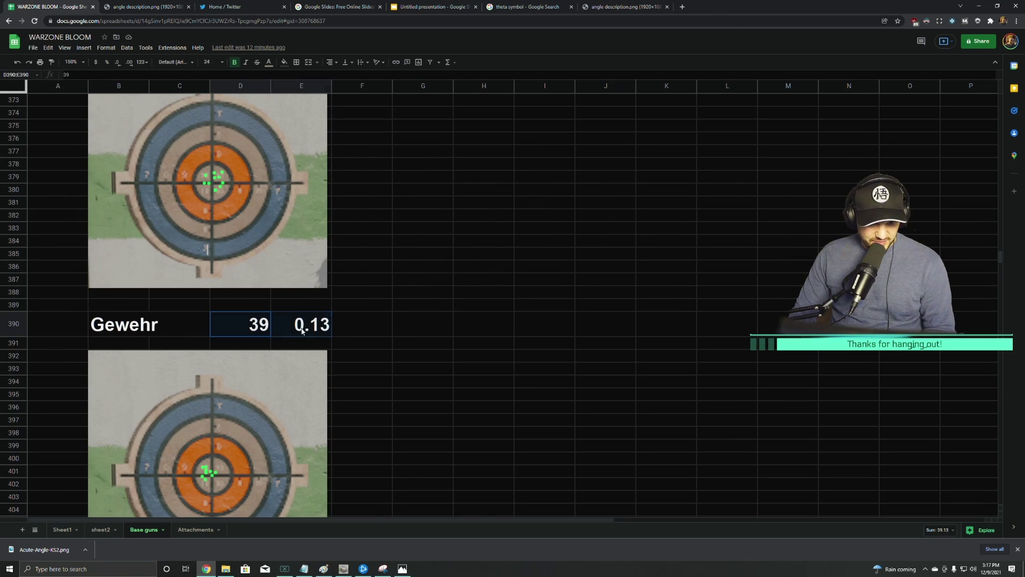
pyautogui.scroll(-1, 320, 334)
pyautogui.scroll(-2, 339, 331)
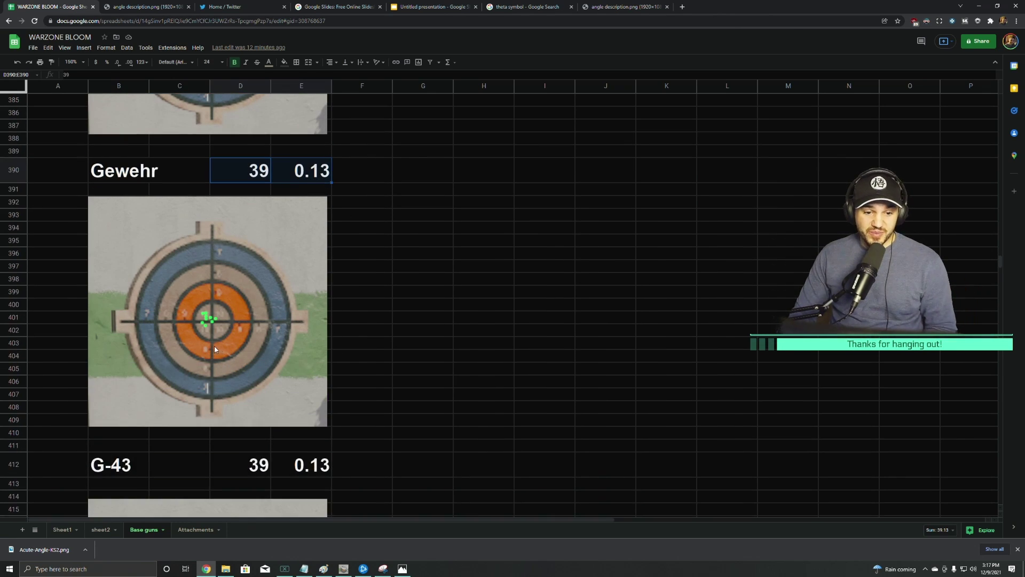
pyautogui.scroll(3, 320, 320)
pyautogui.scroll(2, 163, 200)
pyautogui.scroll(-4, 163, 201)
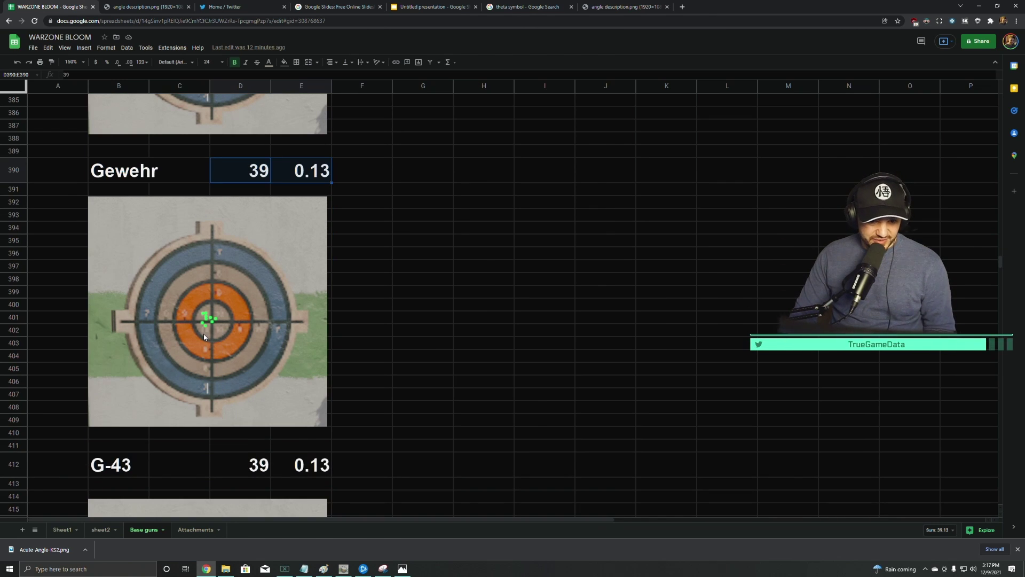
pyautogui.scroll(-3, 204, 336)
pyautogui.scroll(-1, 200, 443)
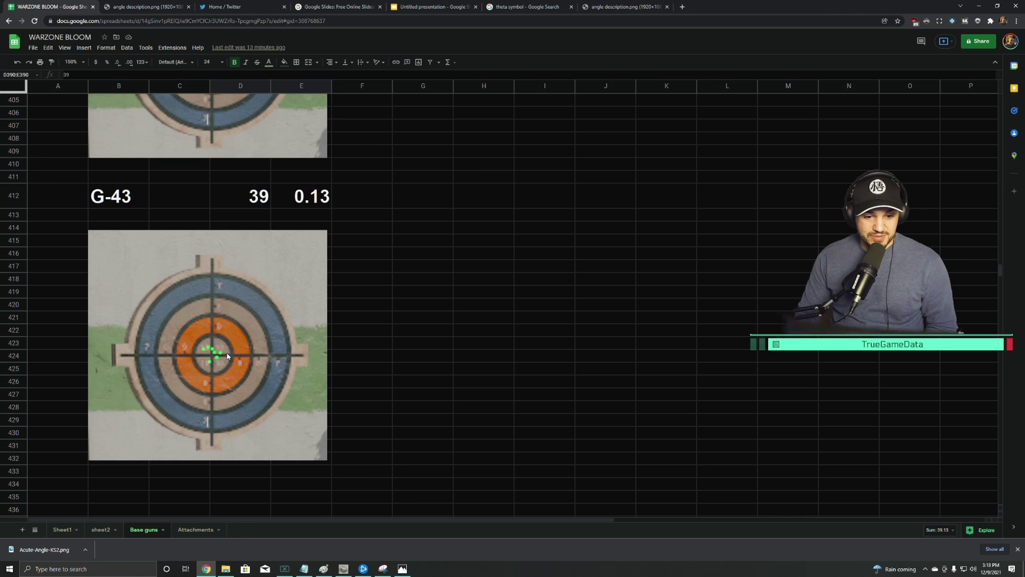
# Step: Open the Attachments sheet and inspect the baseline PPSh (VG) spread value and bloom angle formula
pyautogui.click(196, 530)
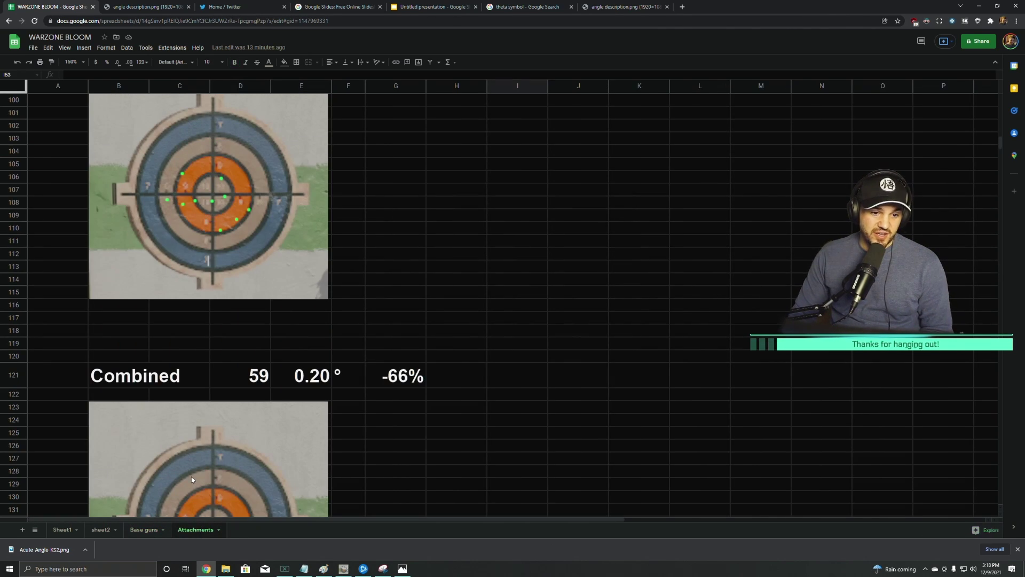
pyautogui.scroll(8, 191, 476)
pyautogui.scroll(15, 214, 416)
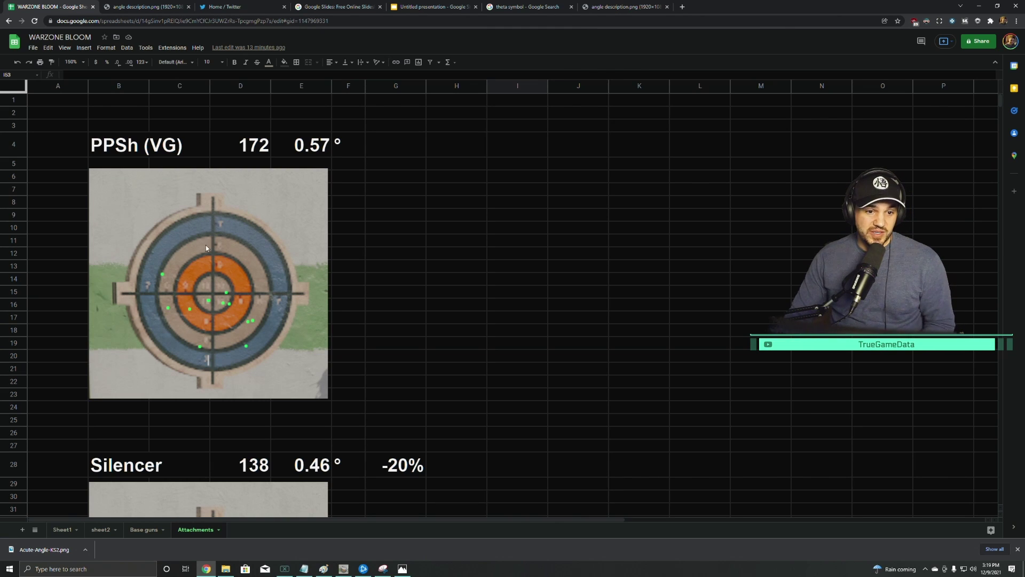
pyautogui.click(229, 146)
pyautogui.click(295, 147)
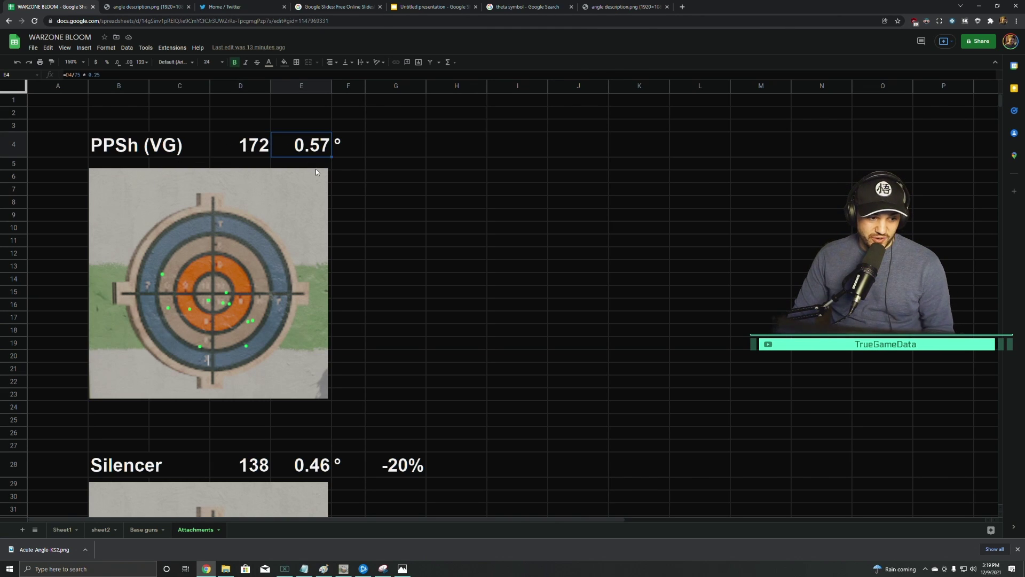
# Step: Review the Silencer's shot grouping and inspect its percentage change formula against the PPSh baseline
pyautogui.scroll(-3, 320, 235)
pyautogui.scroll(-2, 326, 260)
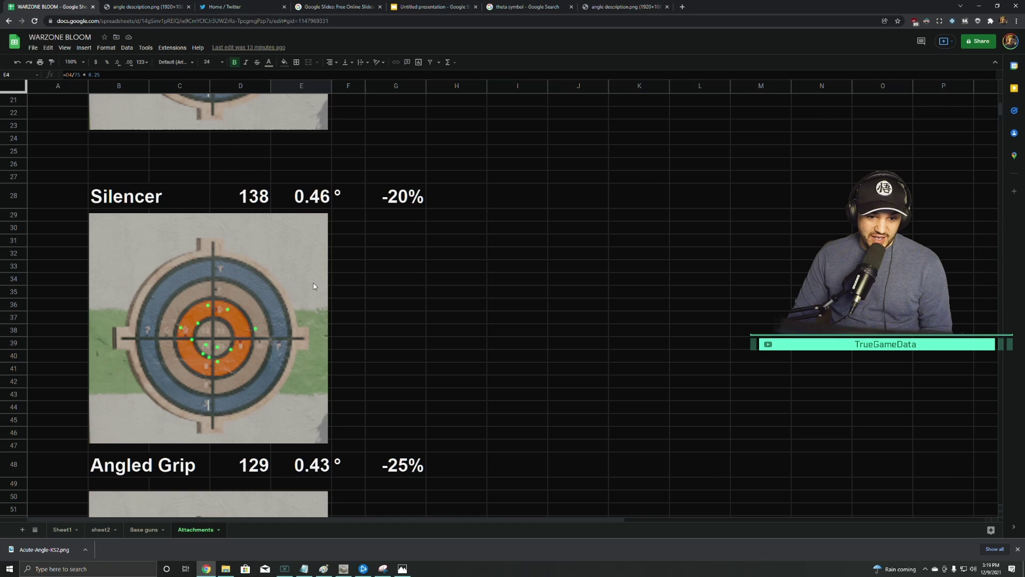
pyautogui.click(130, 198)
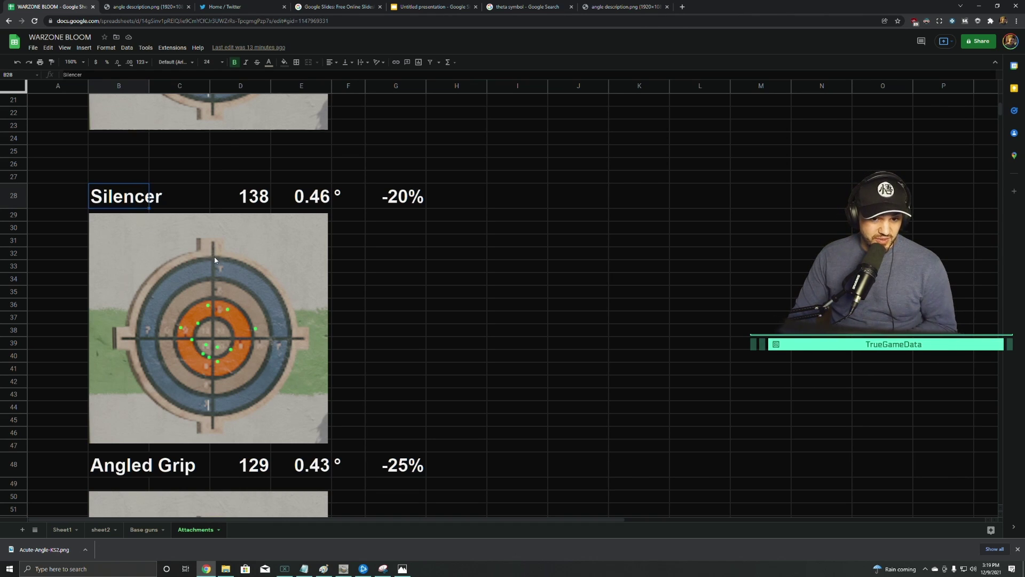
pyautogui.scroll(1, 346, 302)
pyautogui.click(404, 258)
pyautogui.scroll(-1, 401, 262)
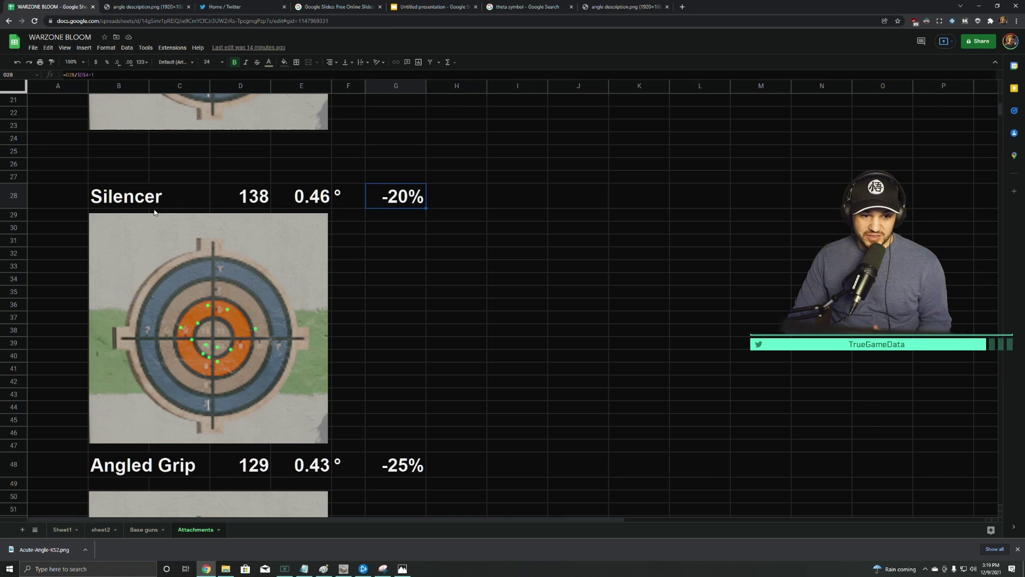
# Step: Check the Angled Grip and Grooved Grip target images and inspect their percentage change formulas
pyautogui.scroll(-5, 147, 236)
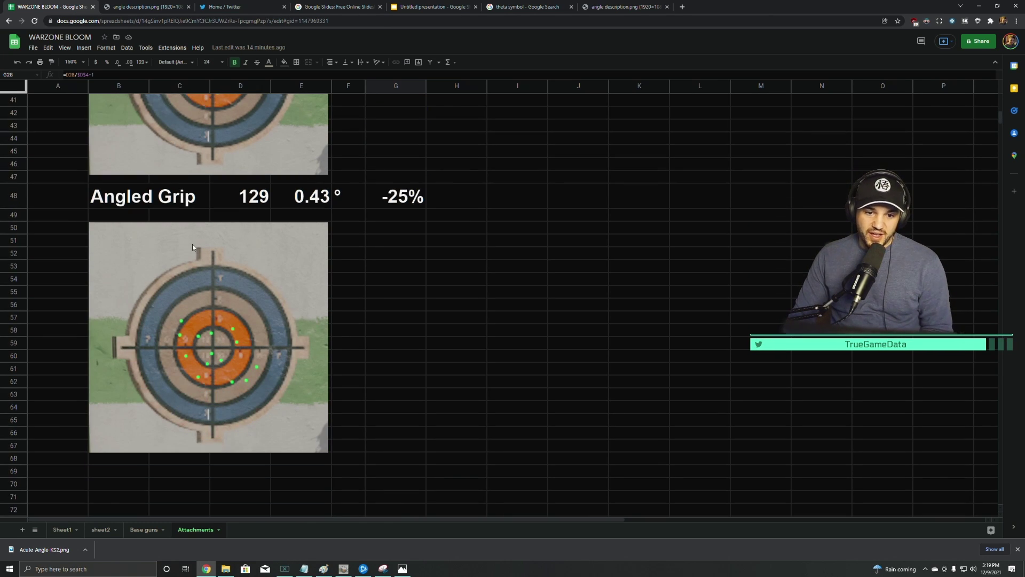
pyautogui.scroll(-1, 182, 238)
pyautogui.scroll(1, 168, 225)
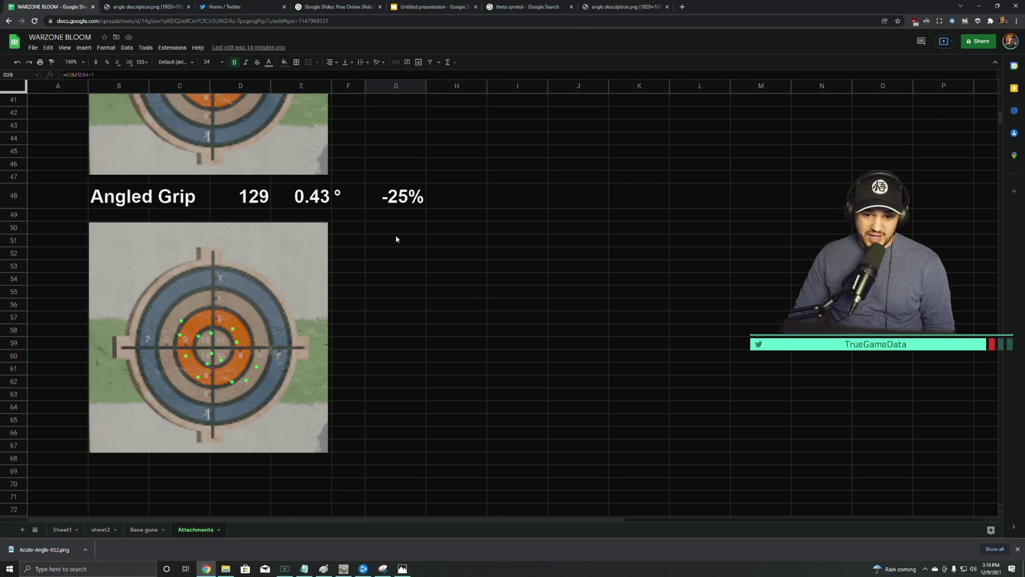
pyautogui.click(397, 199)
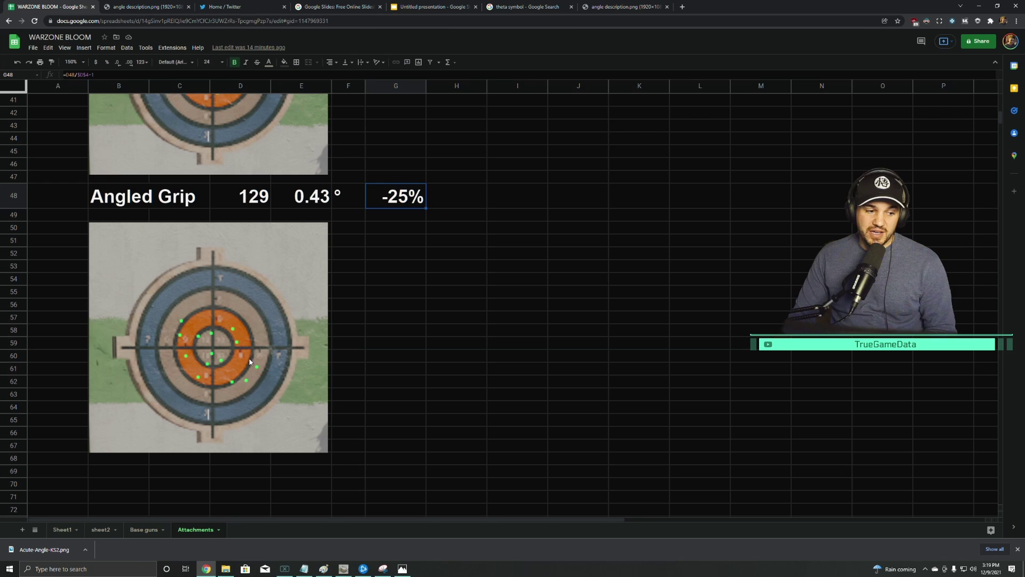
pyautogui.scroll(-6, 255, 357)
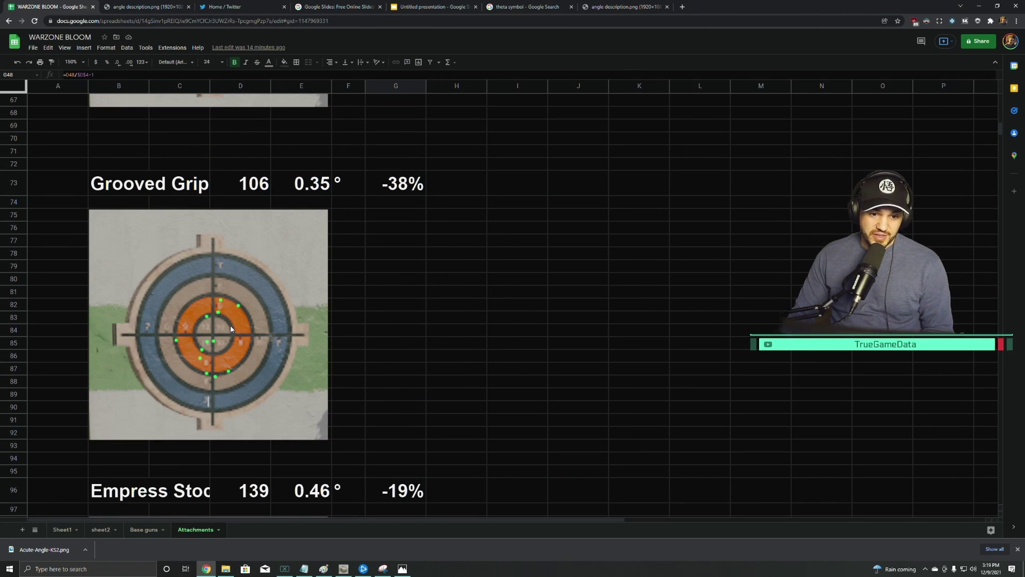
pyautogui.click(384, 187)
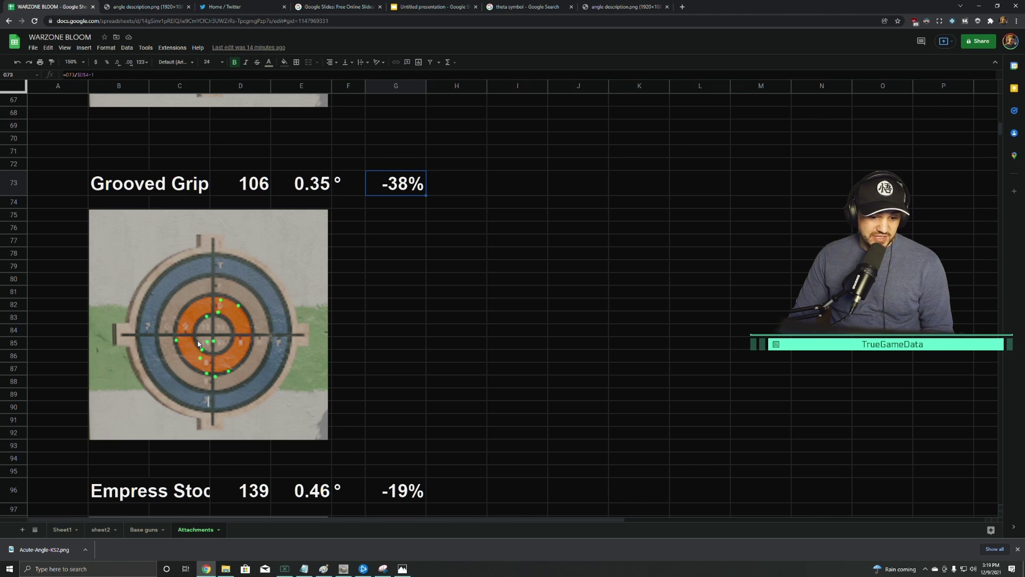
# Step: Examine the Empress Stock and Combined attachment entries, including their shot groupings and percentage change formulas
pyautogui.scroll(-3, 198, 344)
pyautogui.click(139, 343)
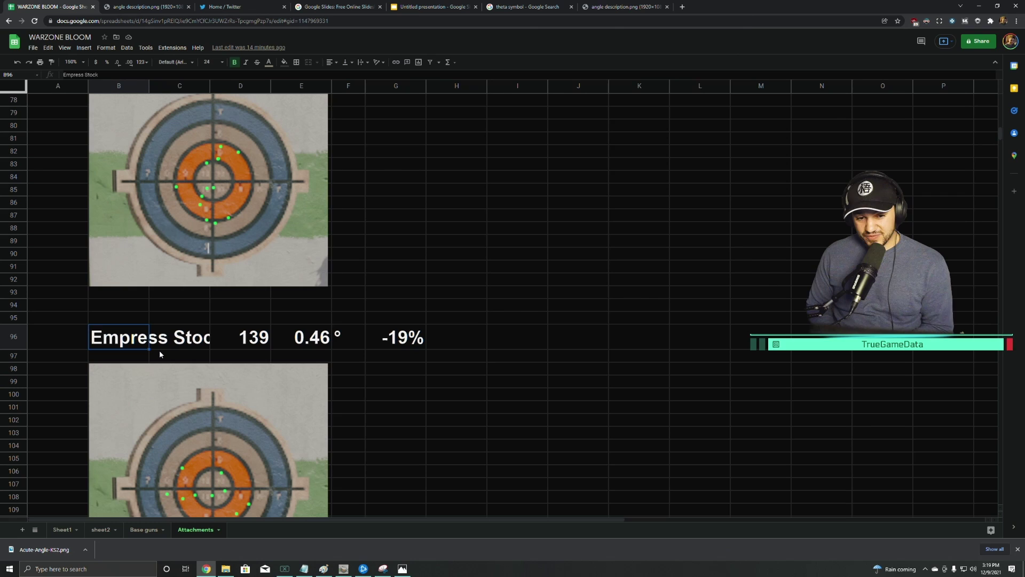
pyautogui.scroll(-2, 329, 304)
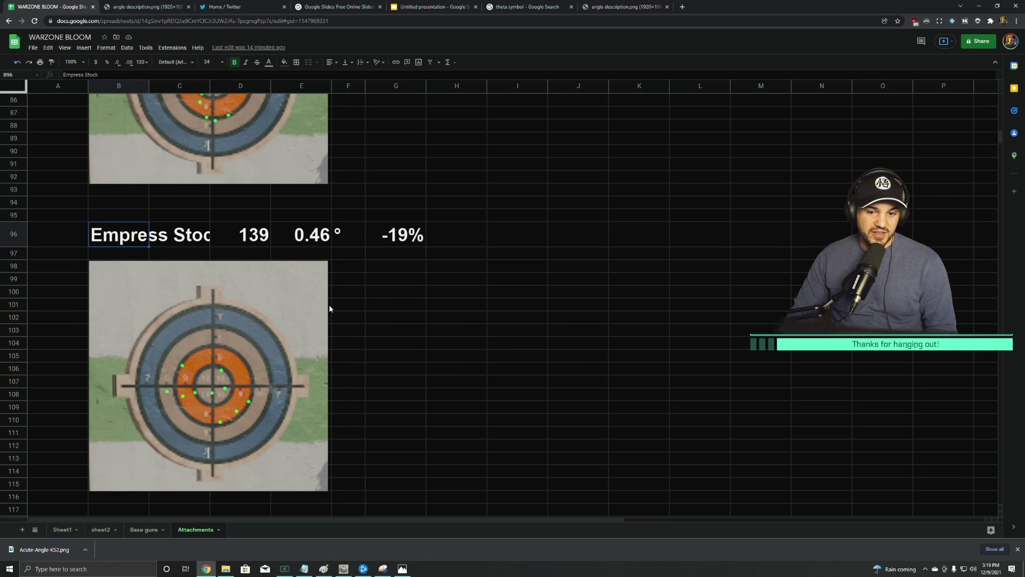
pyautogui.click(393, 237)
pyautogui.scroll(-8, 316, 352)
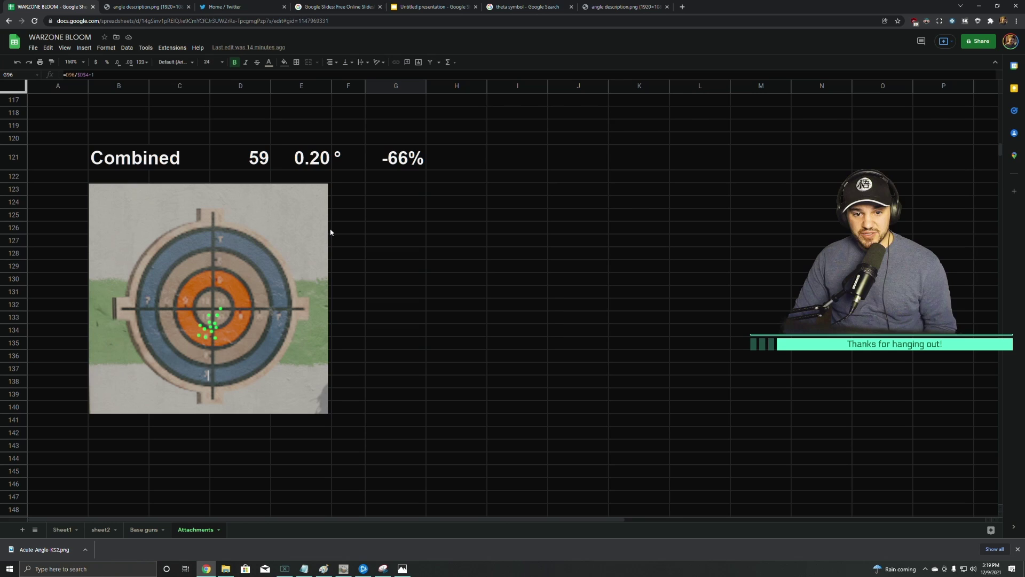
pyautogui.click(379, 168)
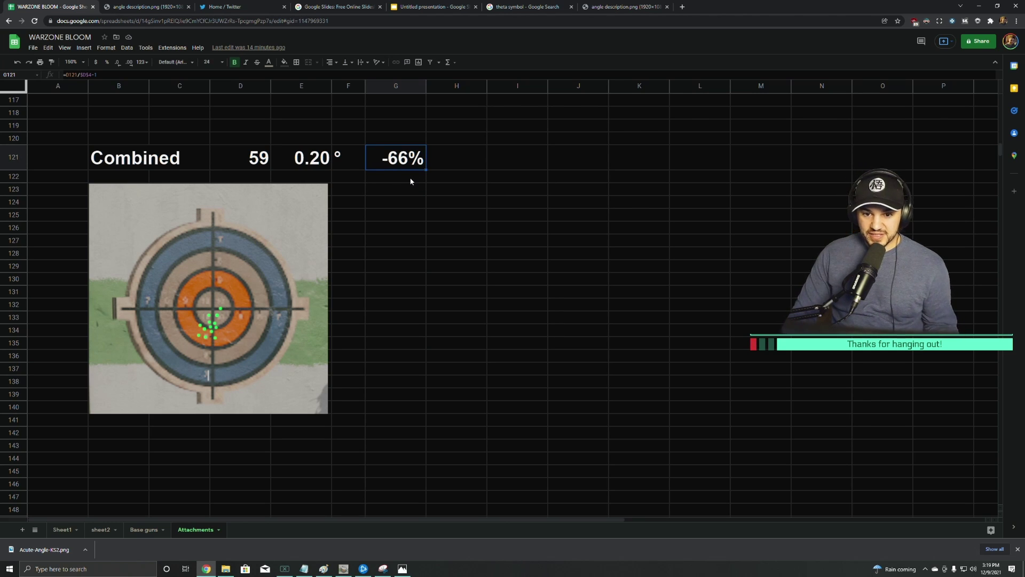